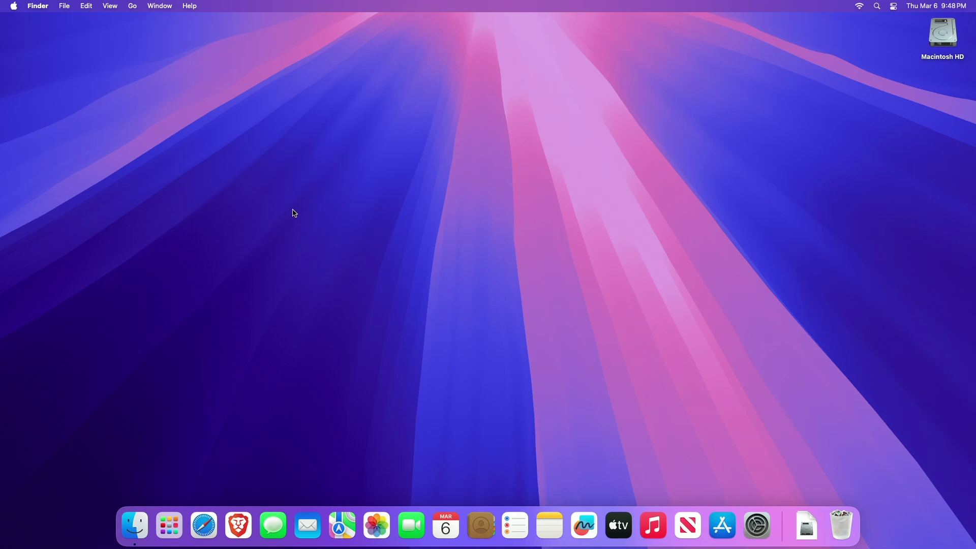
View the Mac's hardware and macOS details in About This Mac, then close the window
click(14, 6)
click(15, 19)
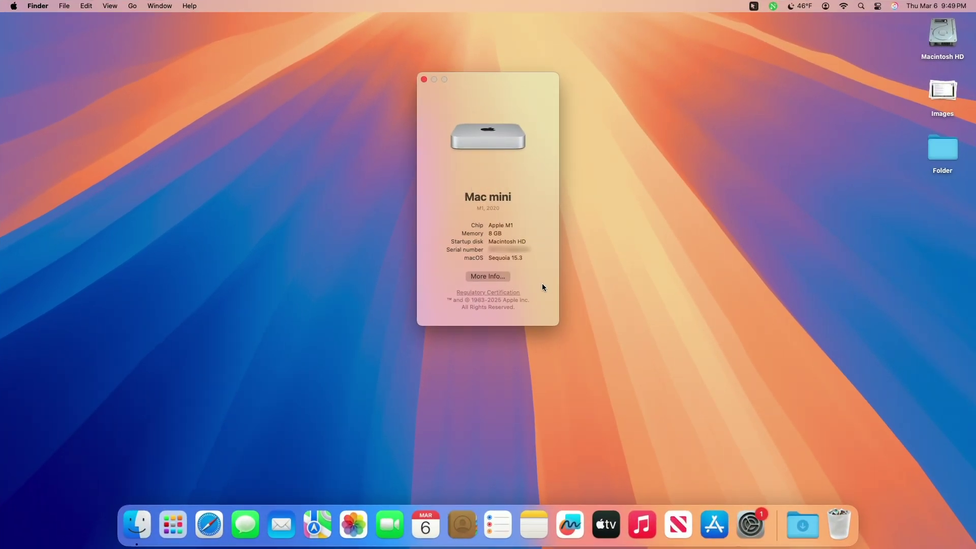
key(super+w)
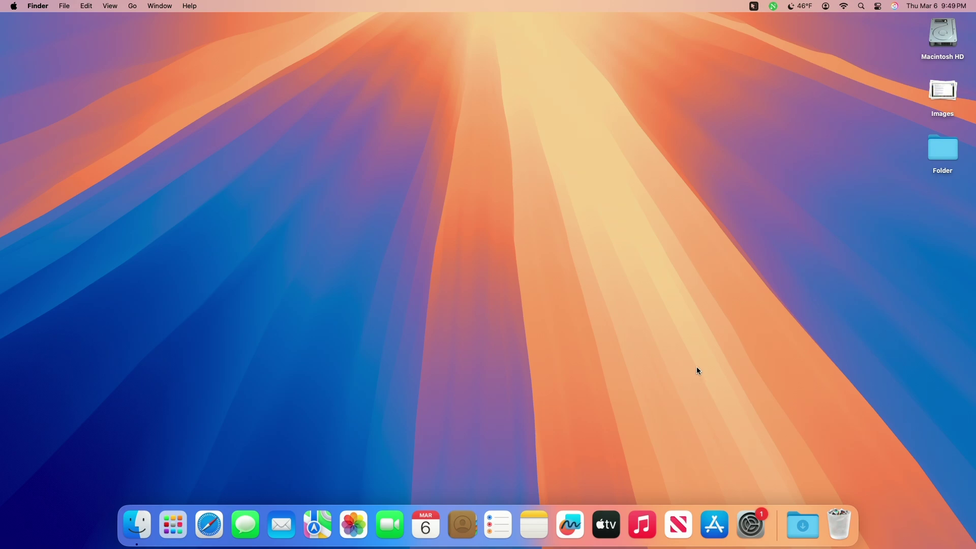
Open the Sharing settings and turn Remote Management on, then back off
click(752, 524)
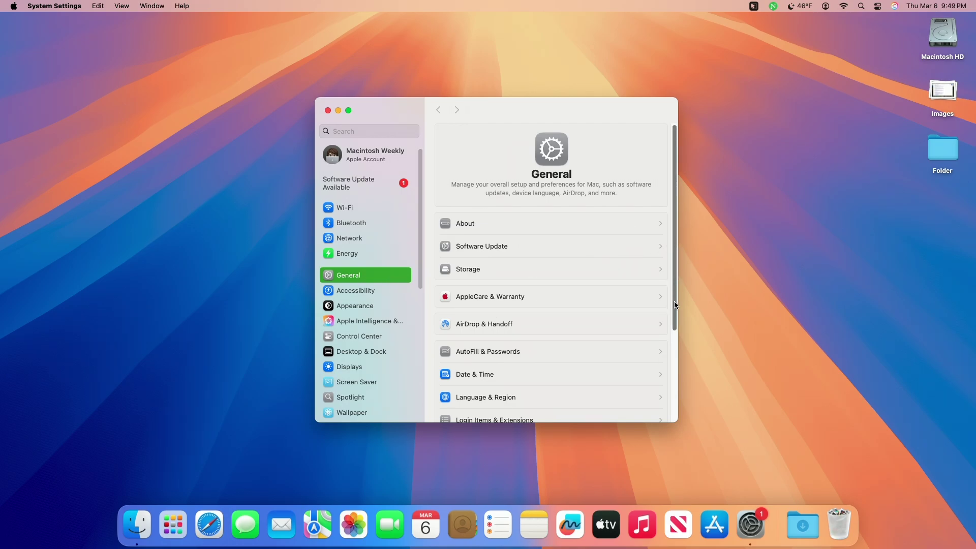
drag(674, 301, 678, 402)
click(500, 299)
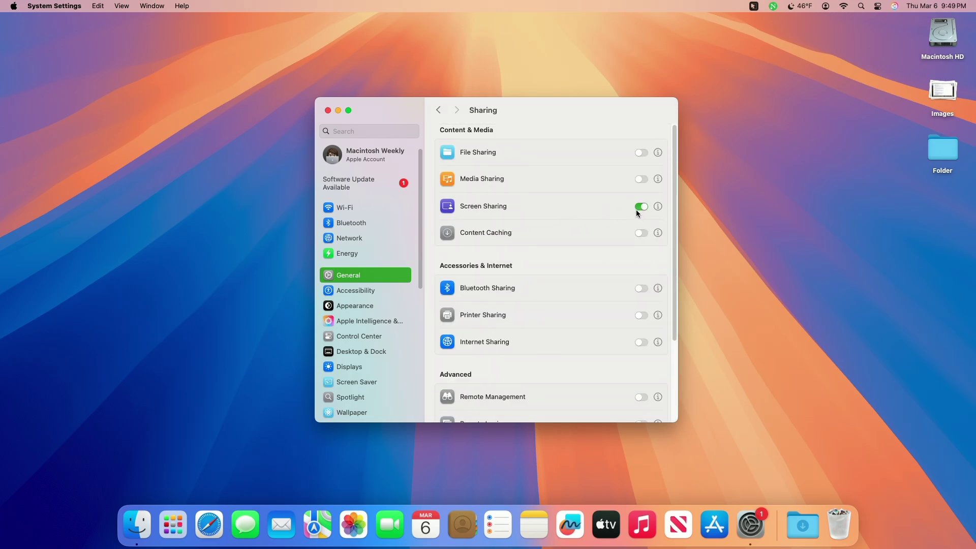
click(644, 397)
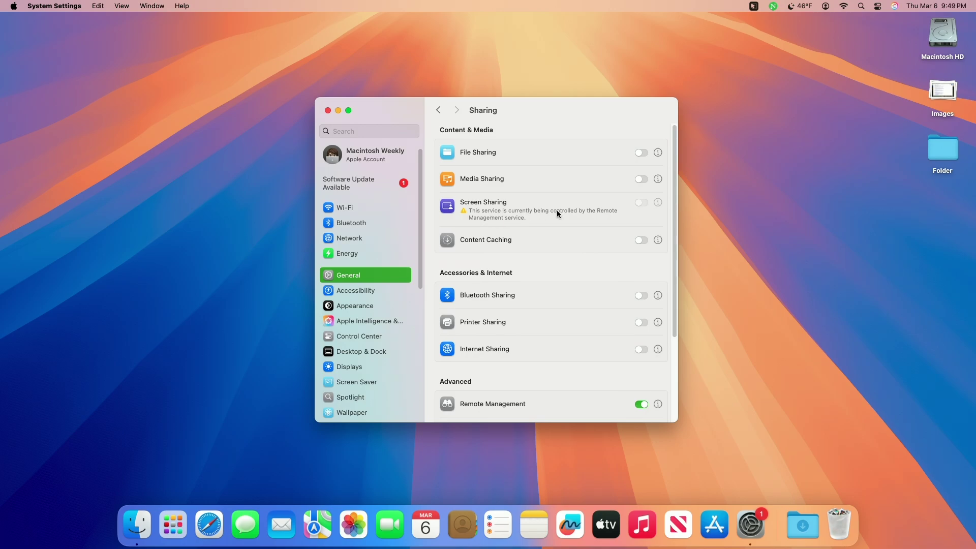
click(641, 404)
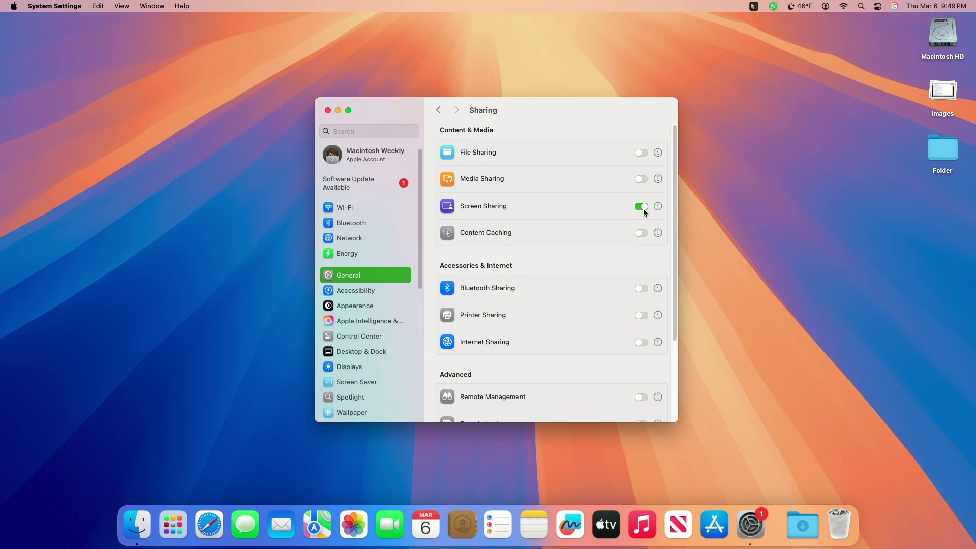
In the Screen Sharing options, let VNC viewers control the screen with a password
click(658, 206)
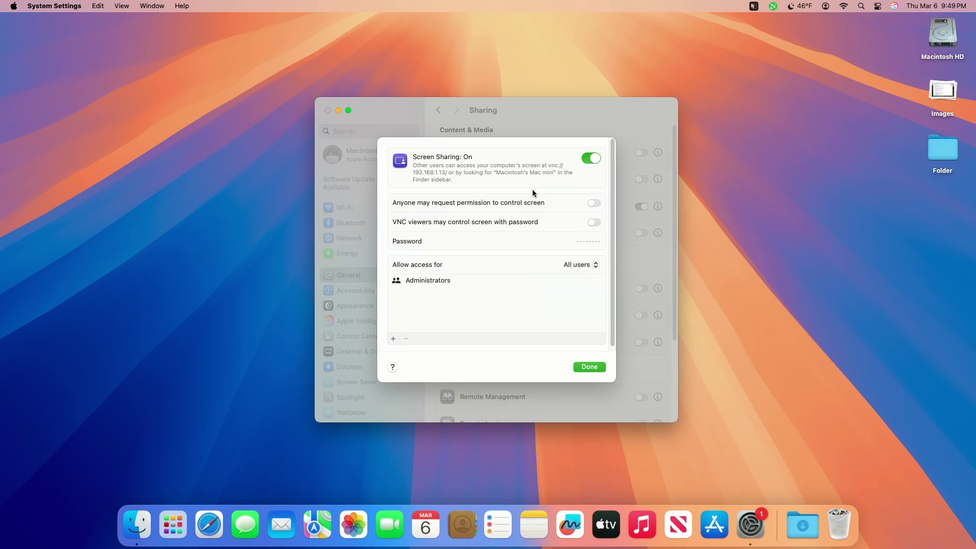
click(595, 204)
click(594, 223)
click(580, 242)
Limit access to Only these users without adding anyone, and turn off open permission requests
click(569, 264)
click(572, 274)
click(393, 338)
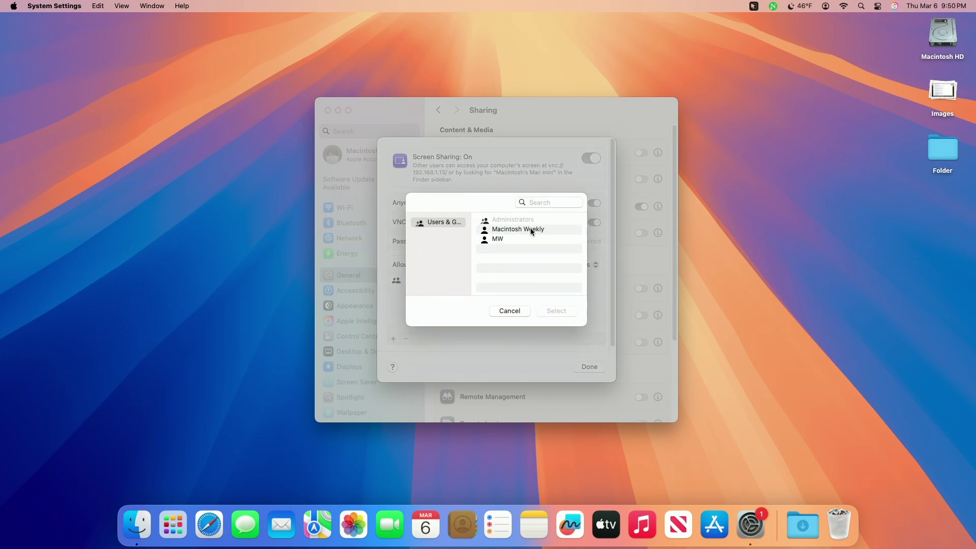
click(510, 311)
click(593, 203)
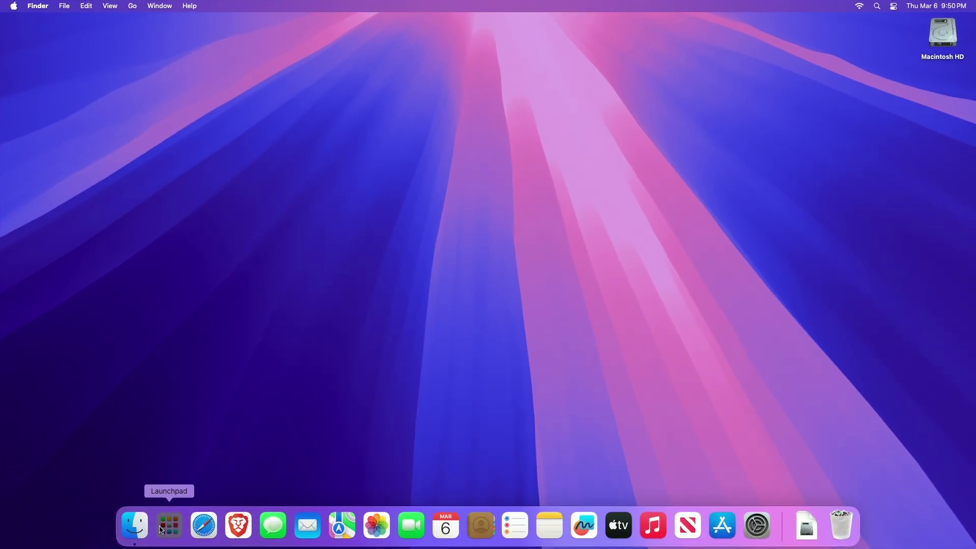
Launch the Screen Sharing app from Launchpad's Other folder
click(137, 396)
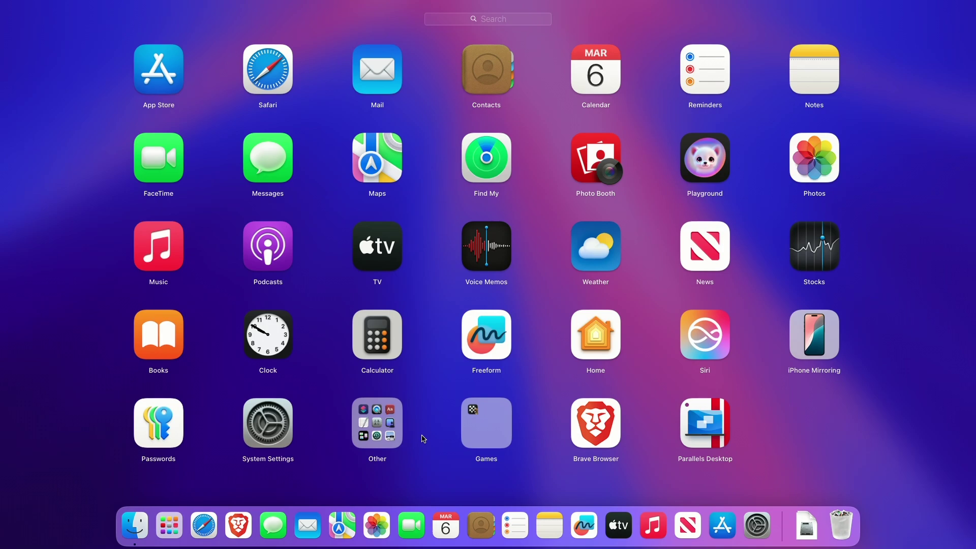
click(391, 426)
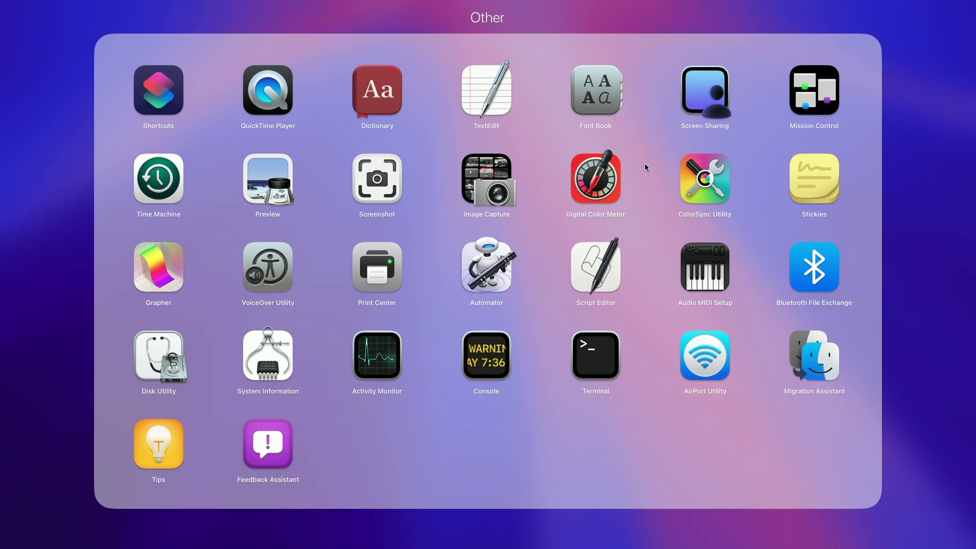
click(704, 85)
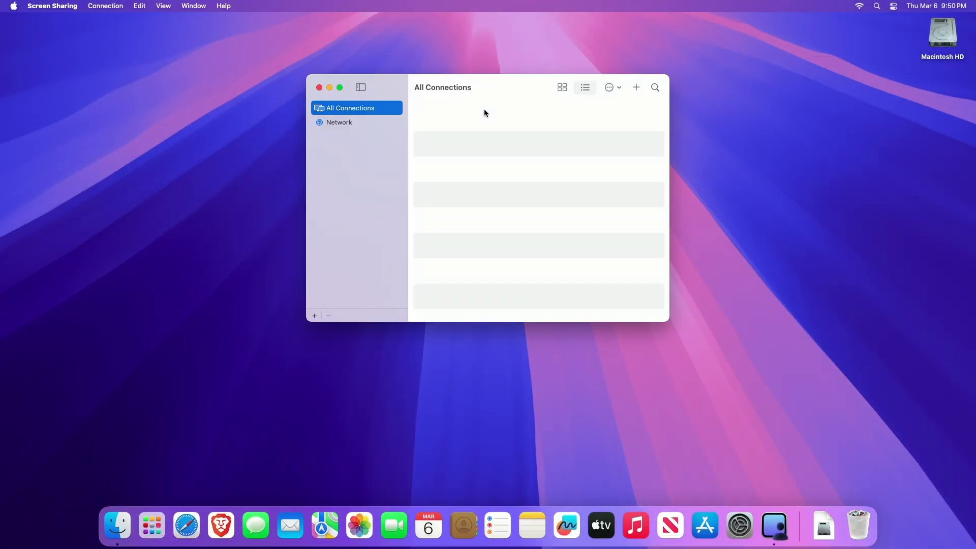
click(349, 124)
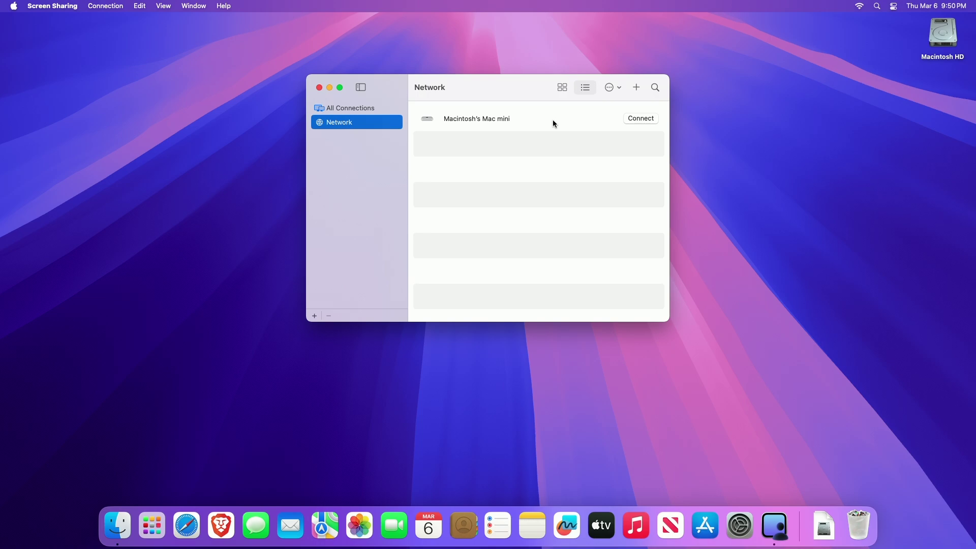
click(637, 88)
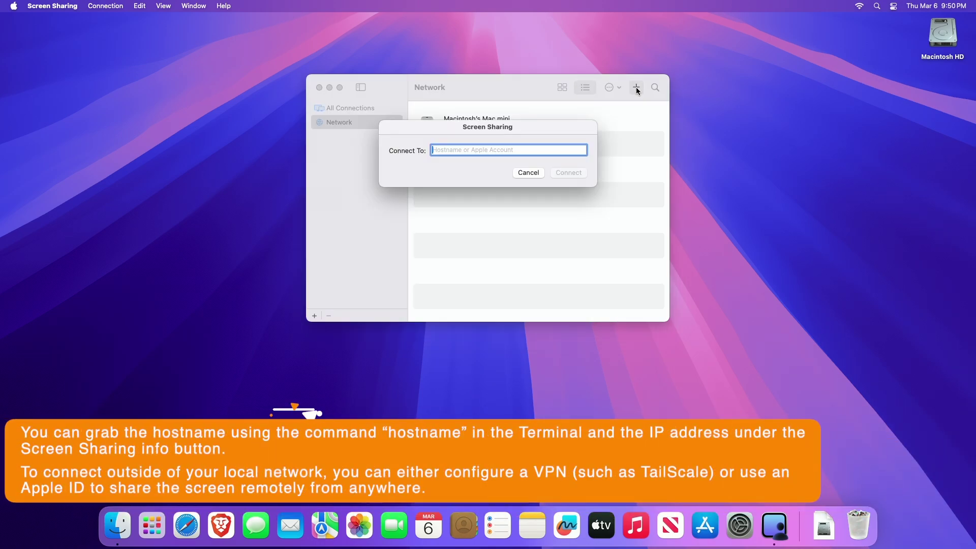
click(522, 178)
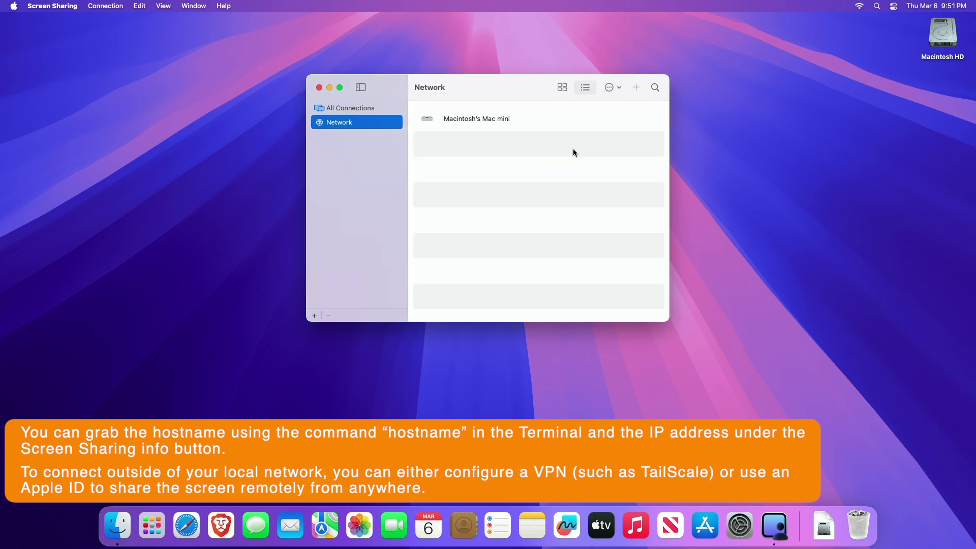
mouse_move(618, 121)
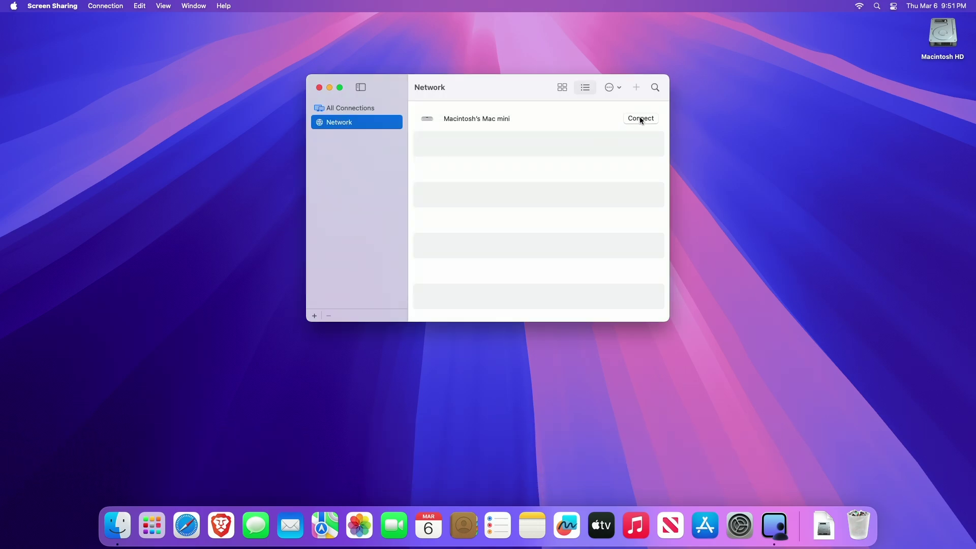
click(641, 118)
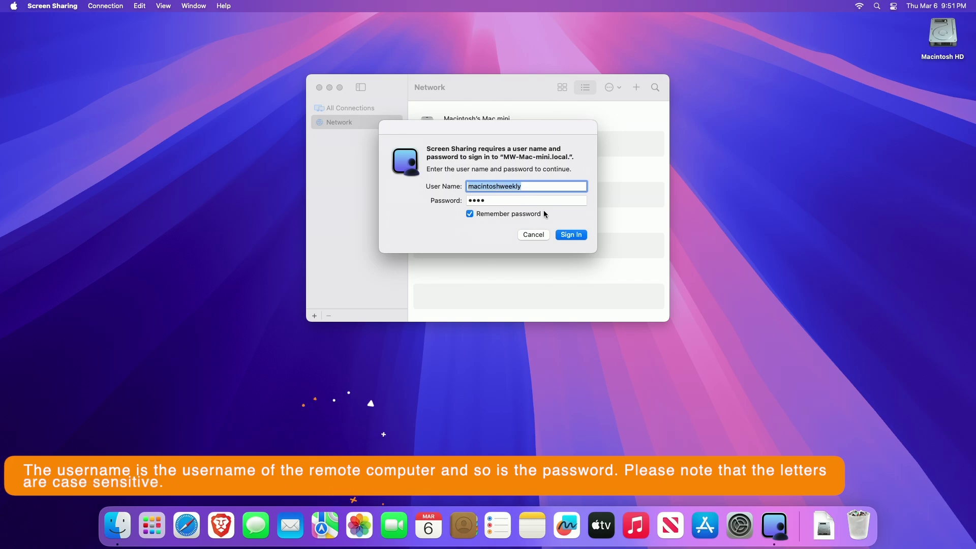
Sign in, try High Performance with 2 Virtual Displays, then continue with Standard sharing
click(571, 235)
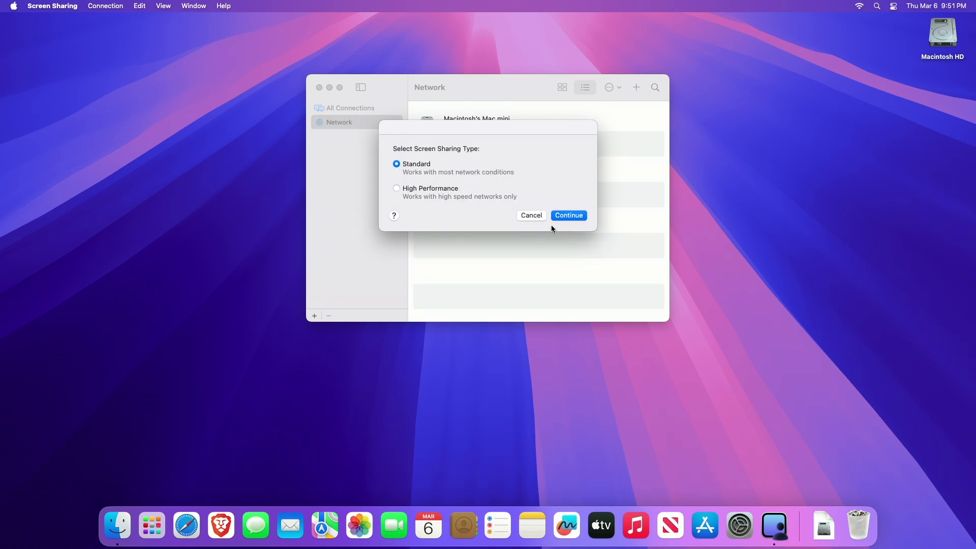
click(426, 190)
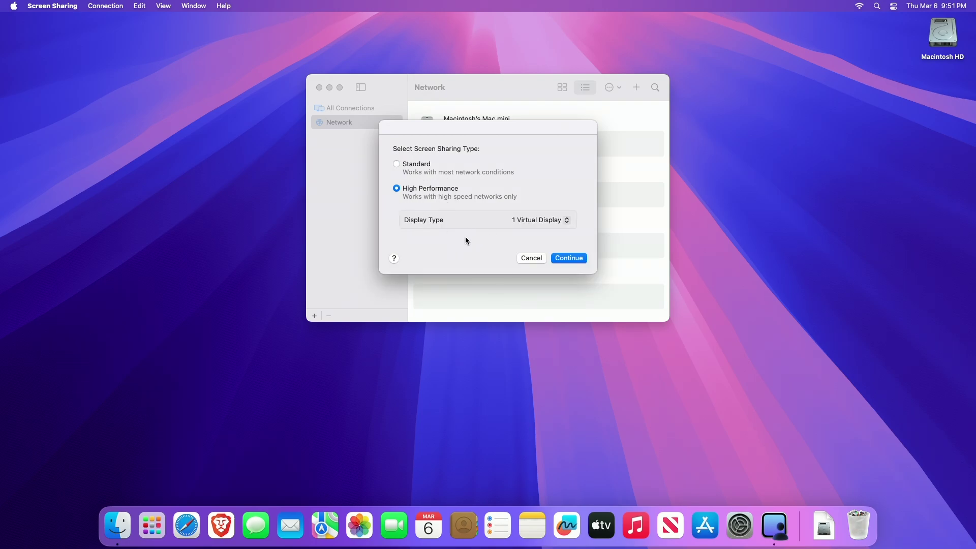
click(534, 224)
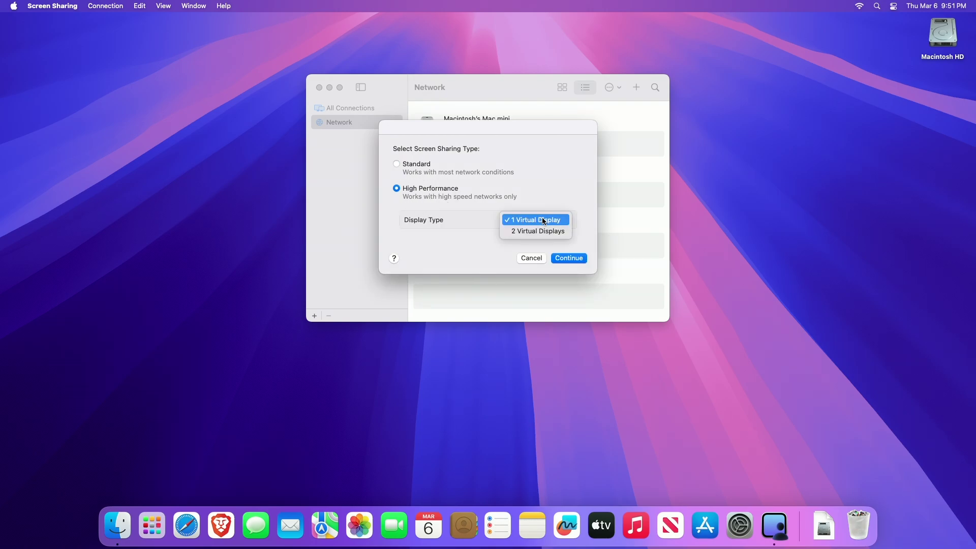
click(543, 230)
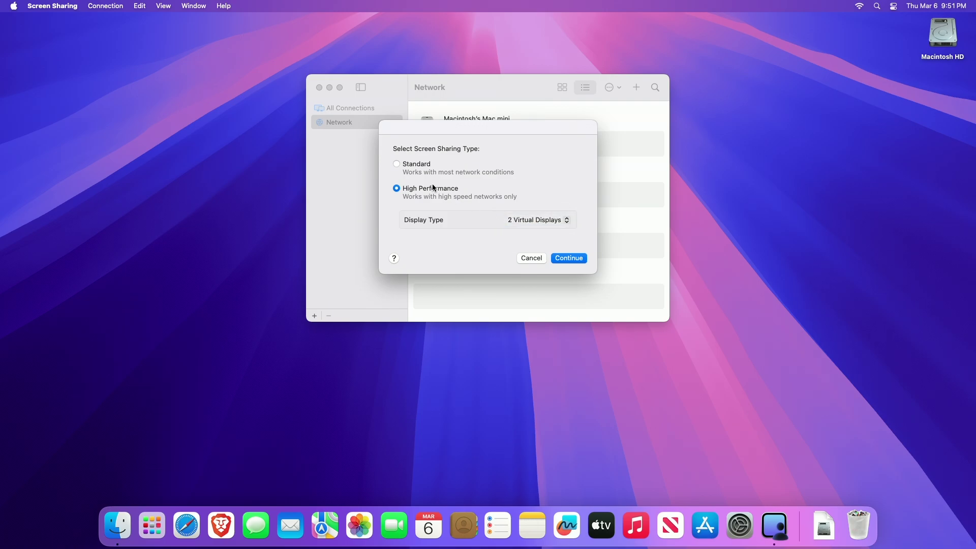
click(410, 164)
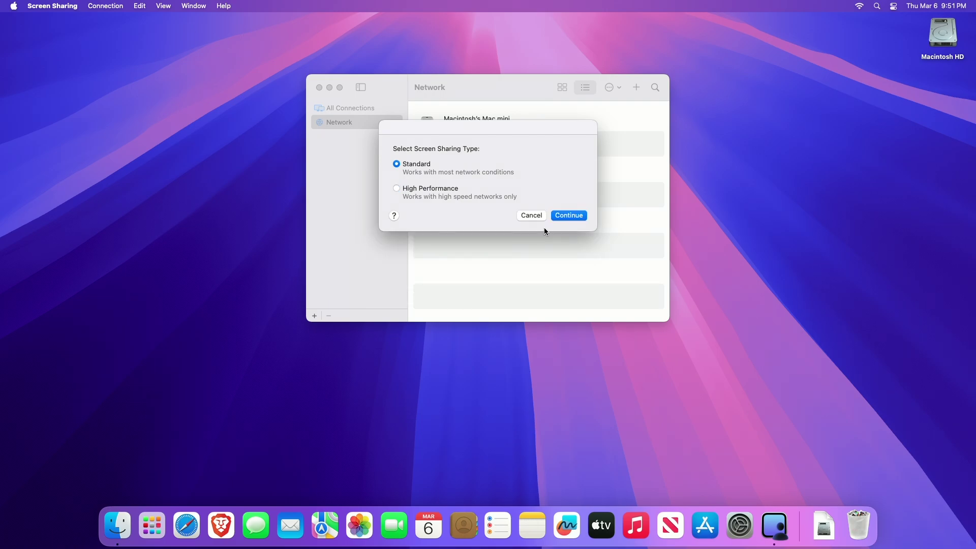
click(425, 188)
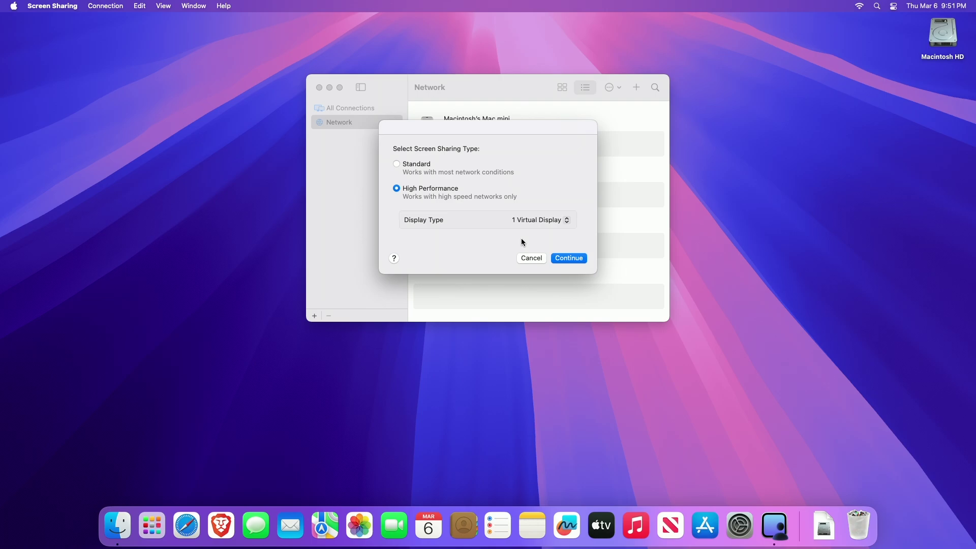
click(543, 220)
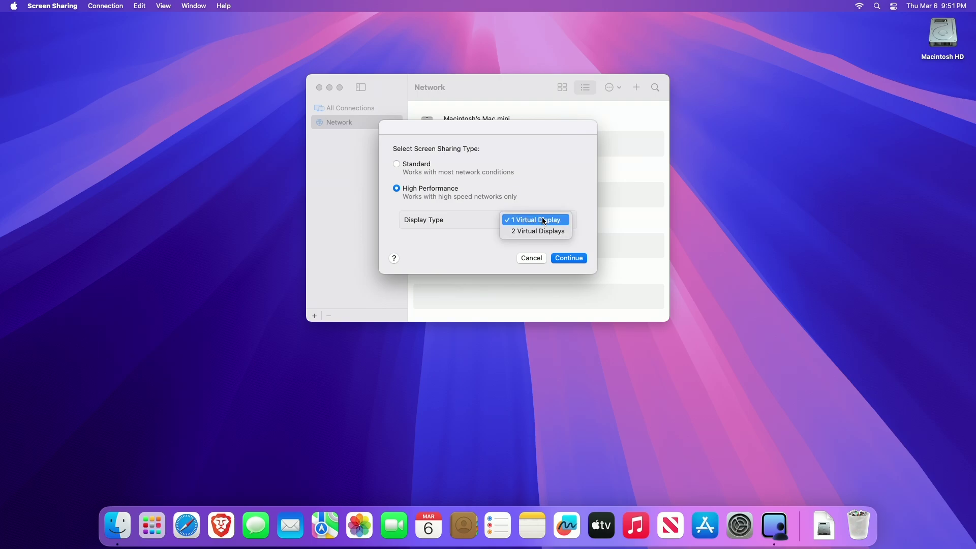
click(543, 230)
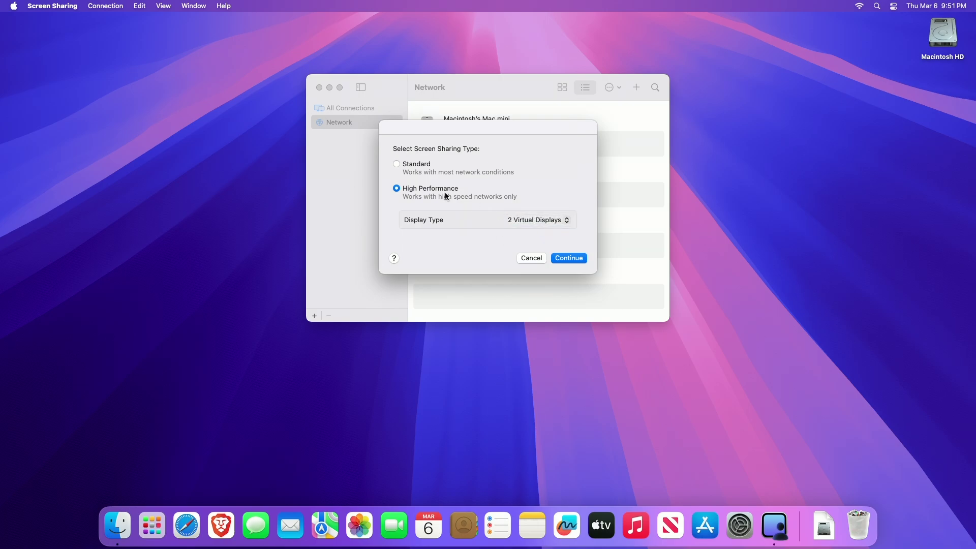
click(410, 164)
click(579, 218)
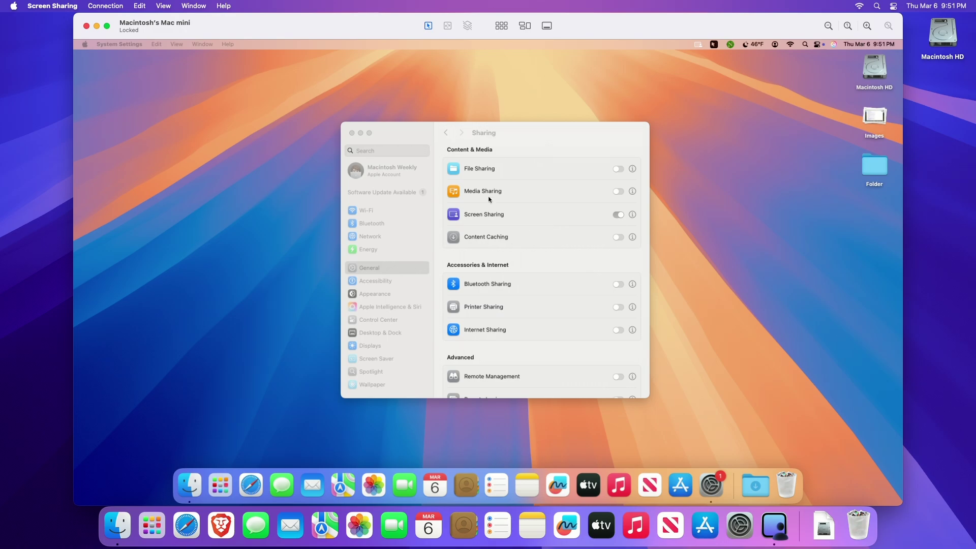
View the remote Mac's Displays settings, end the session, and show All Connections
click(611, 148)
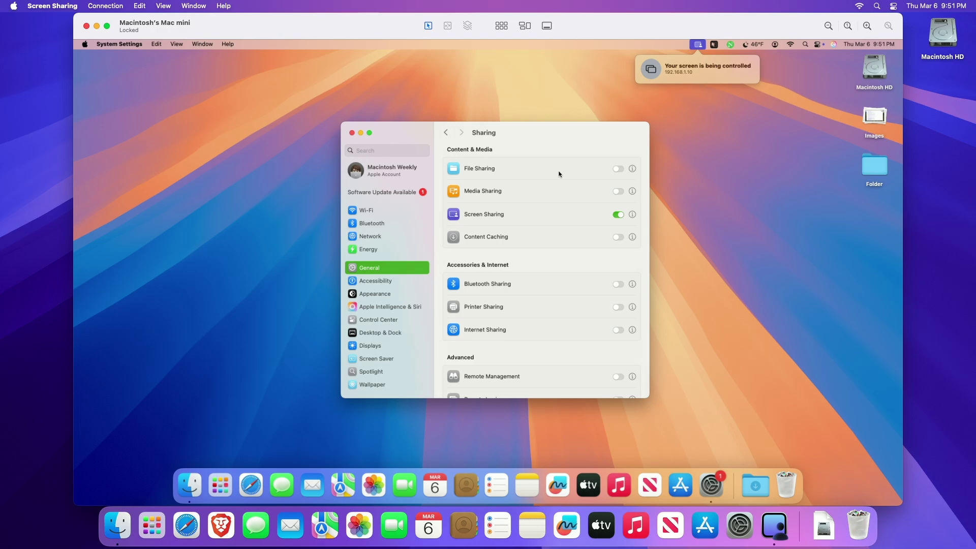
click(372, 347)
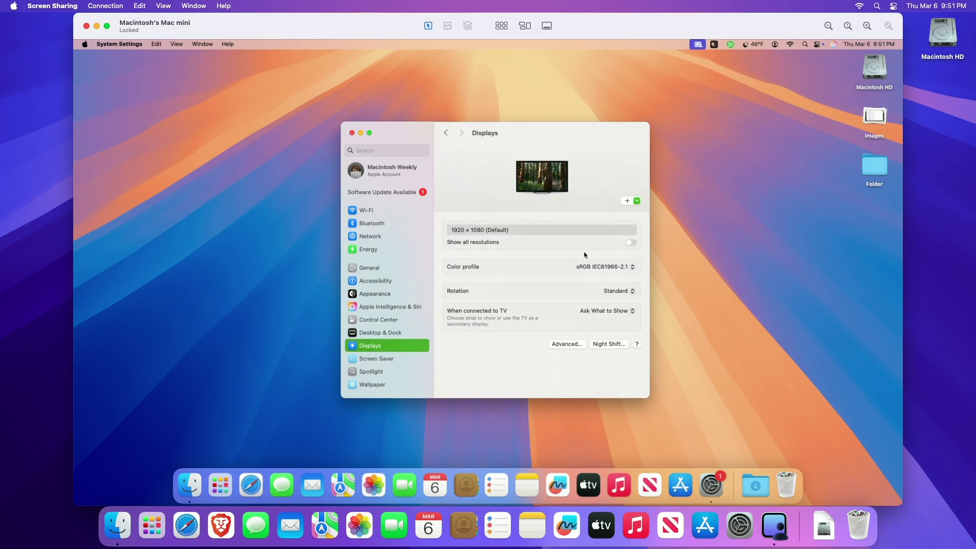
click(87, 26)
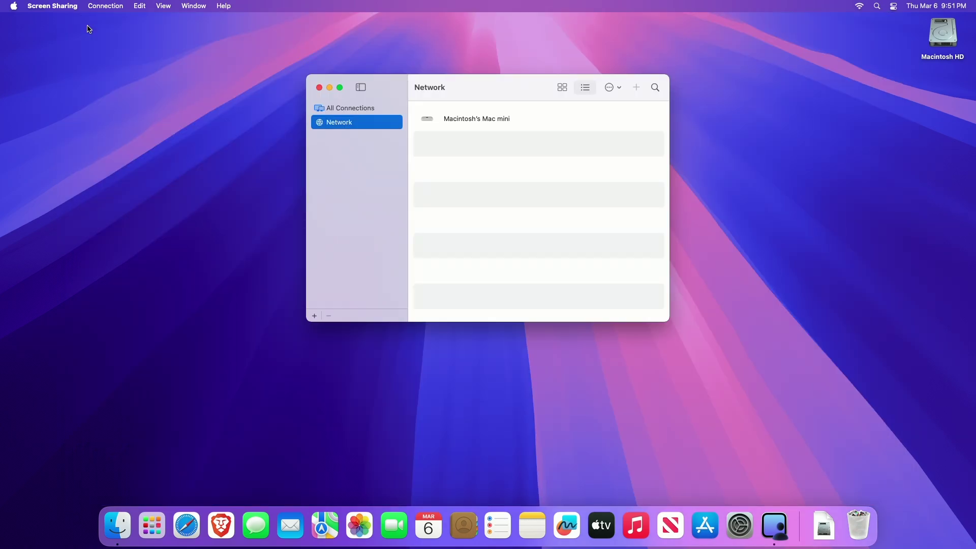
click(392, 108)
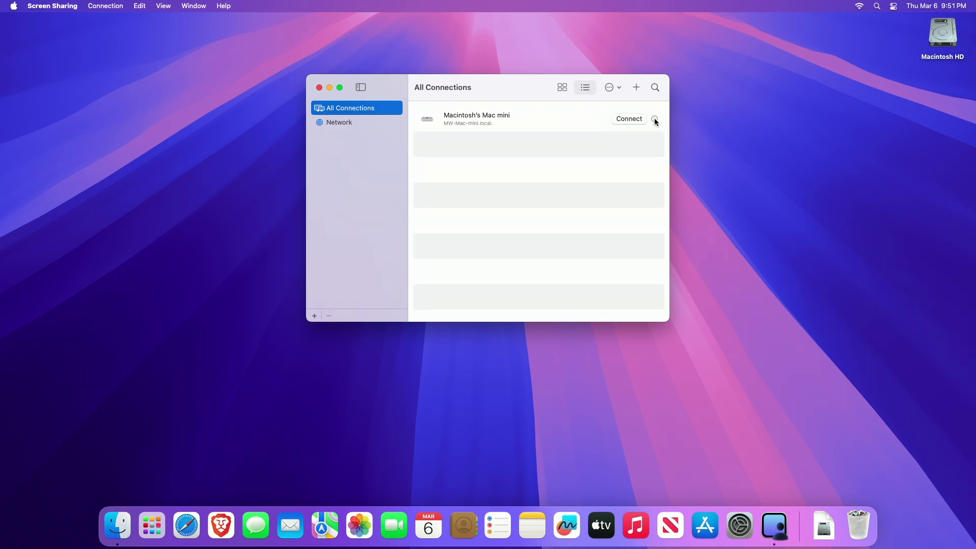
Set the Mac mini connection to High Performance sharing with 1 Virtual Display and save it
click(655, 119)
click(572, 199)
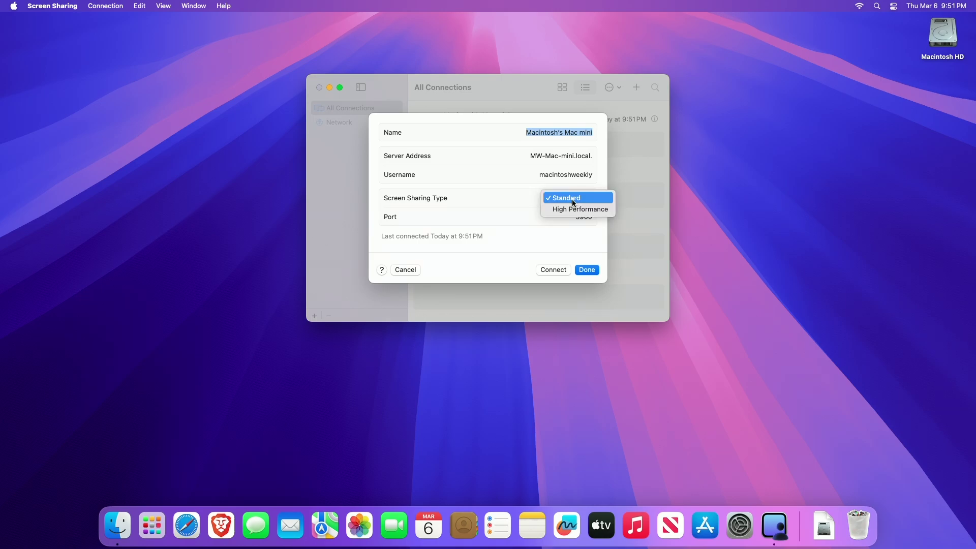
click(570, 210)
click(573, 209)
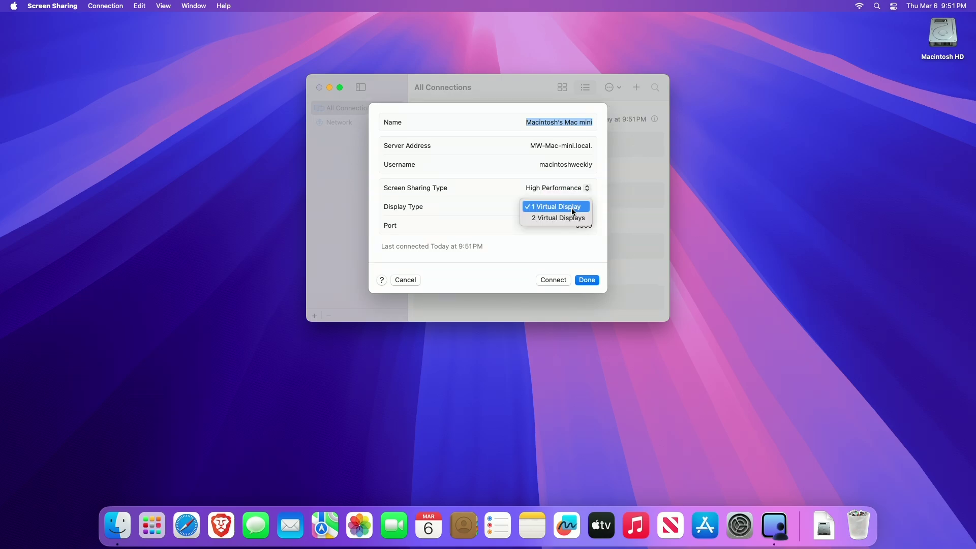
click(571, 208)
click(588, 281)
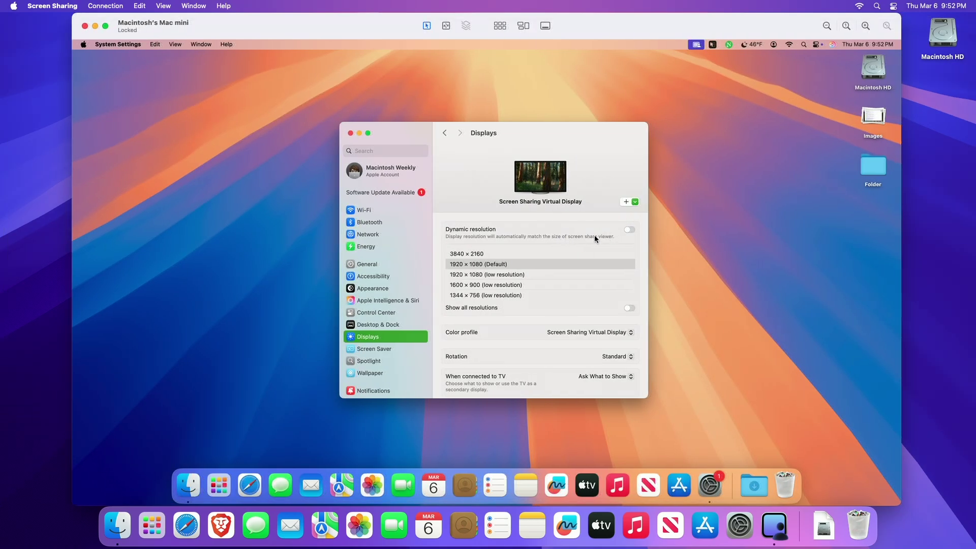
Turn on dynamic resolution, keep the current colour profile, and end the remote session
click(630, 229)
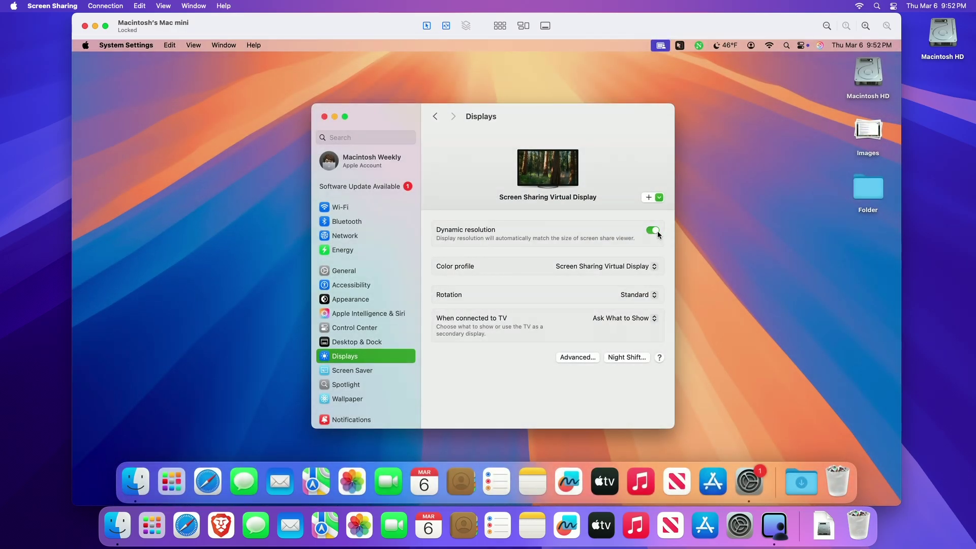
click(656, 231)
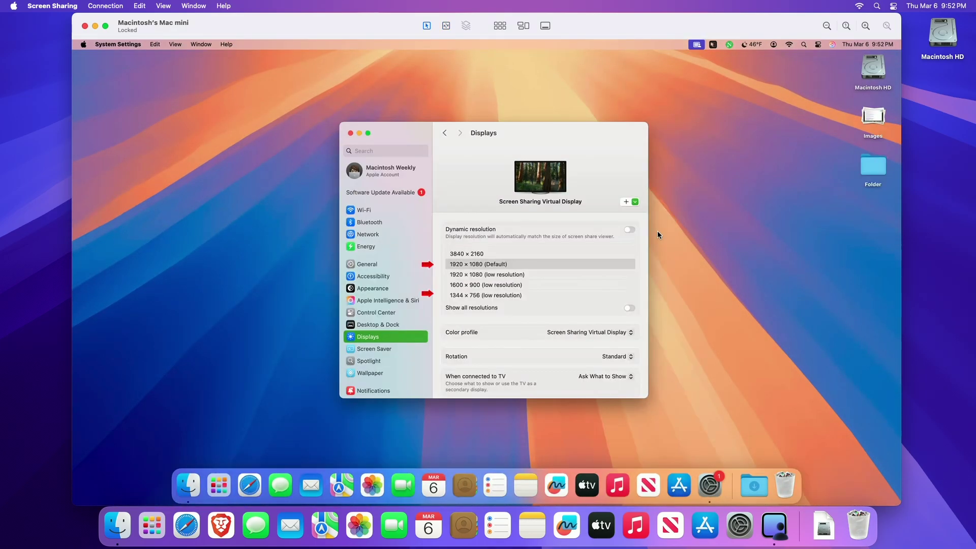
click(446, 30)
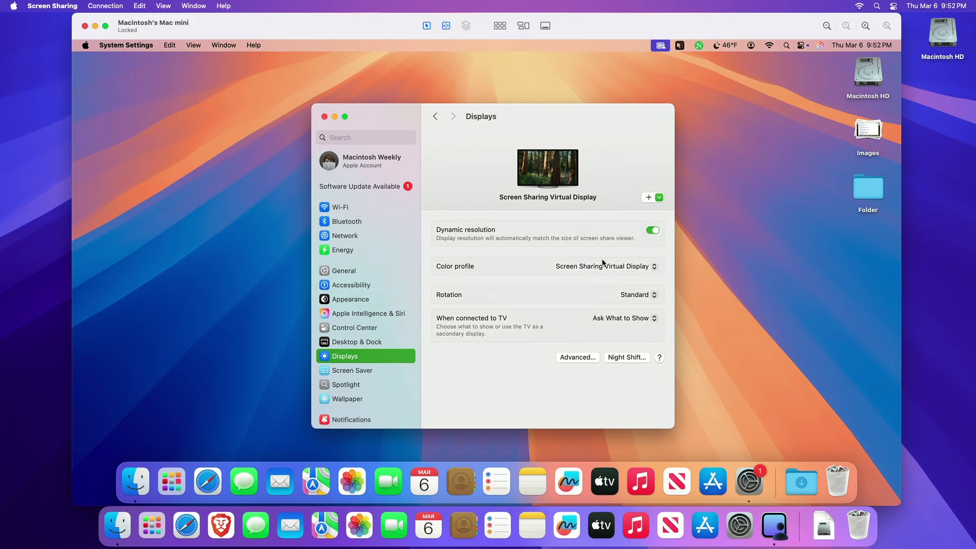
click(627, 267)
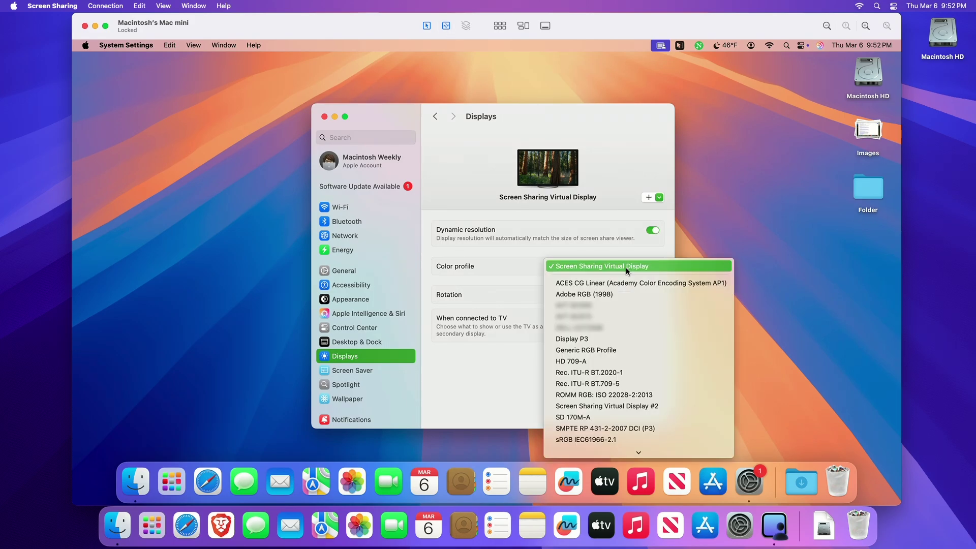
click(627, 267)
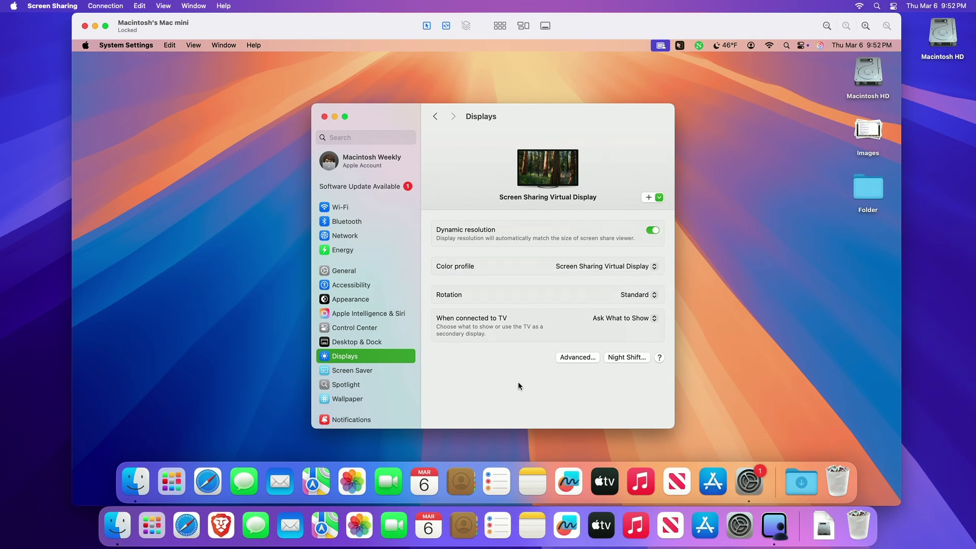
click(85, 26)
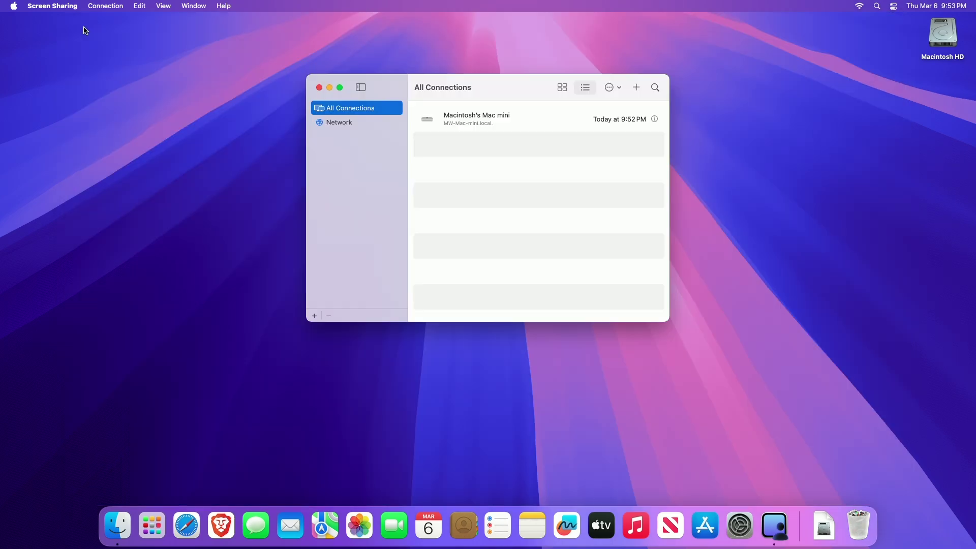
Change the connection's Display Type to 2 Virtual Displays and save it
click(654, 118)
click(558, 207)
click(566, 221)
click(587, 280)
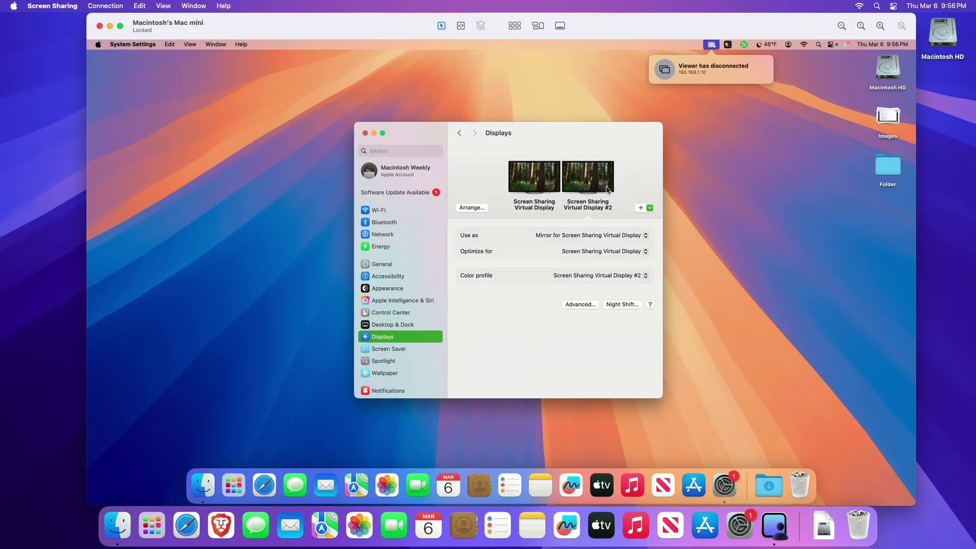
Inspect each virtual display's Use as options and arrangement, then close the remote System Settings
click(534, 178)
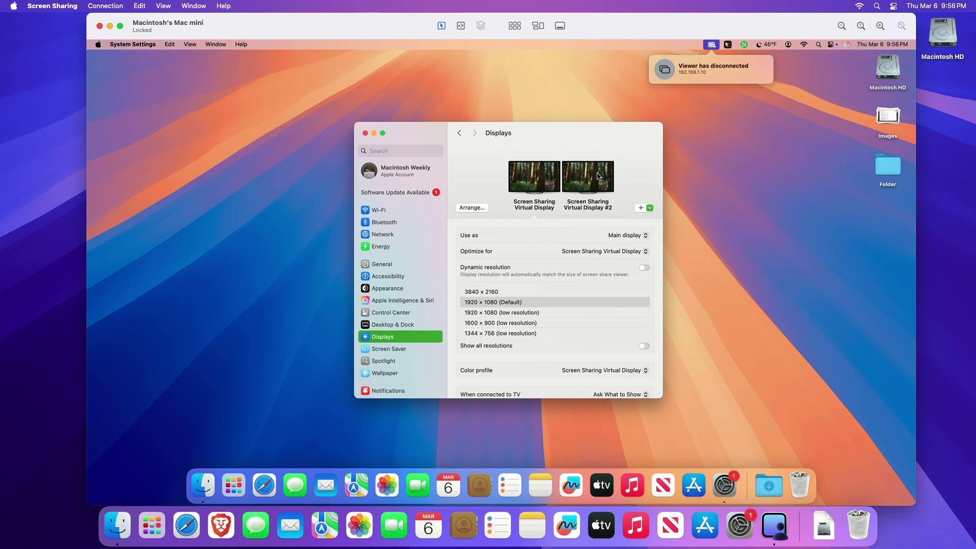
click(598, 177)
click(539, 182)
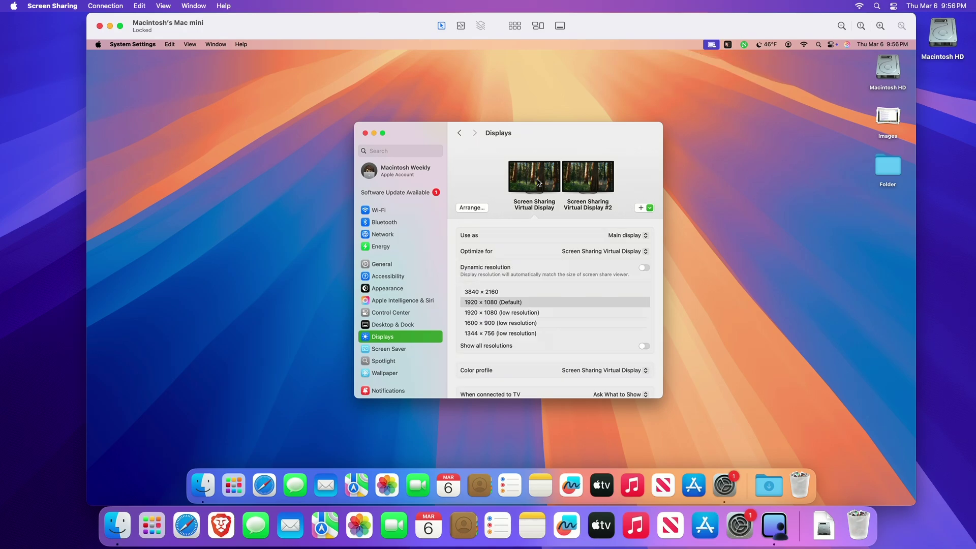
click(630, 236)
click(628, 236)
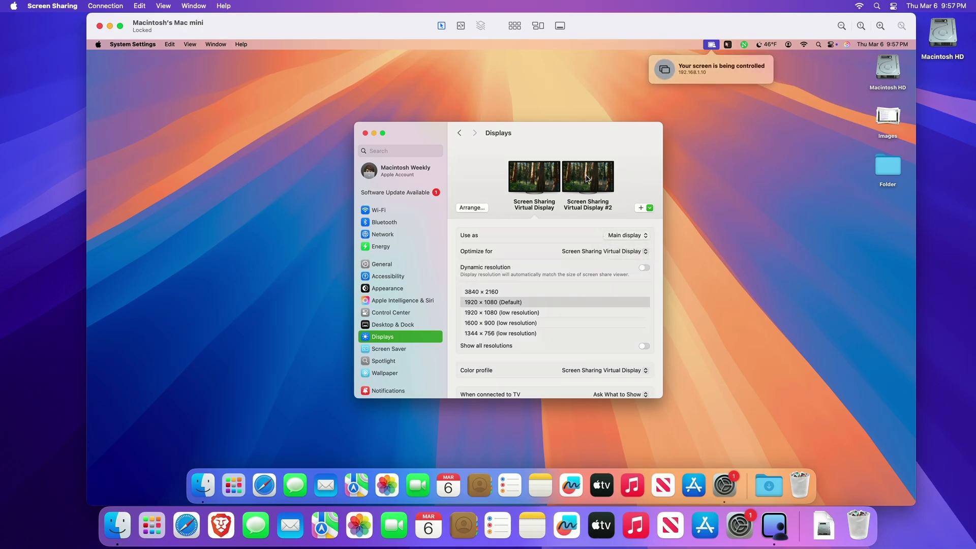
click(612, 240)
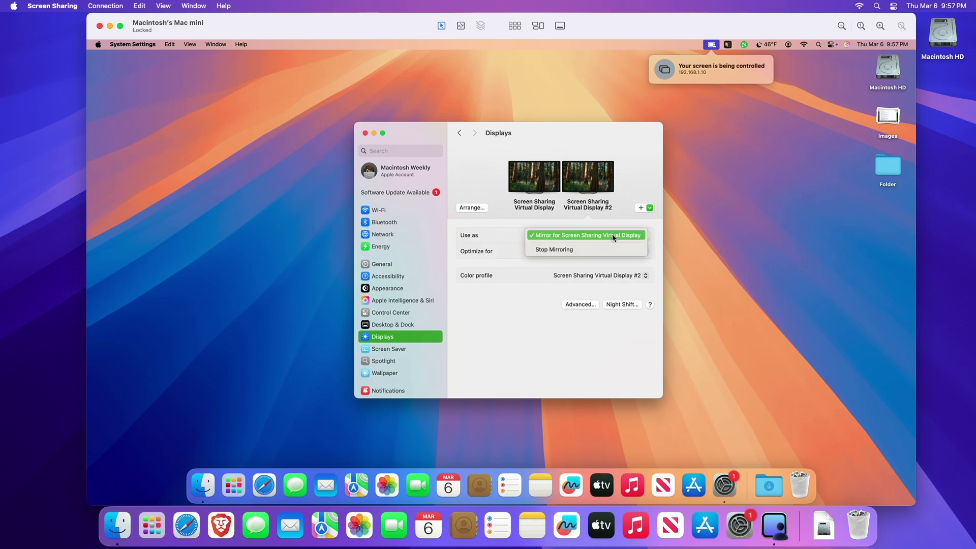
click(645, 183)
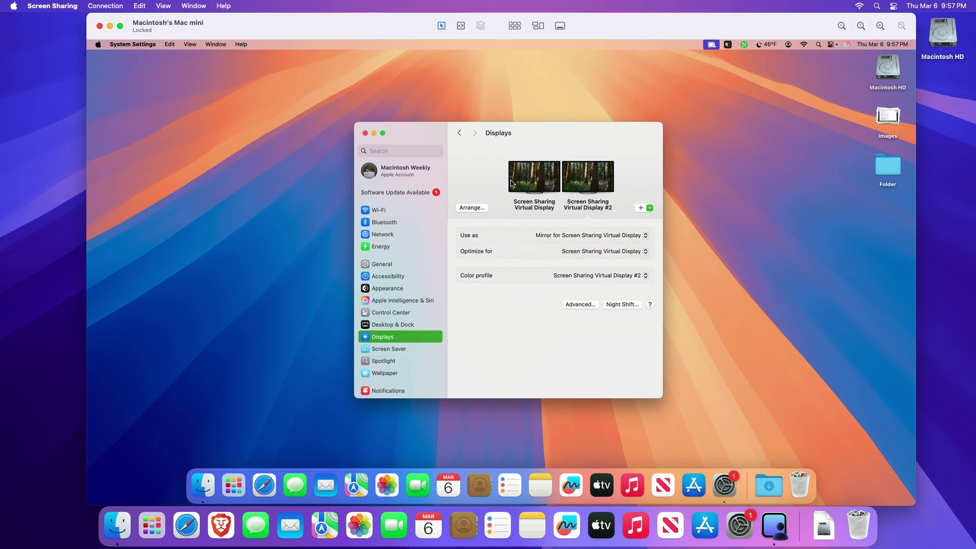
click(472, 208)
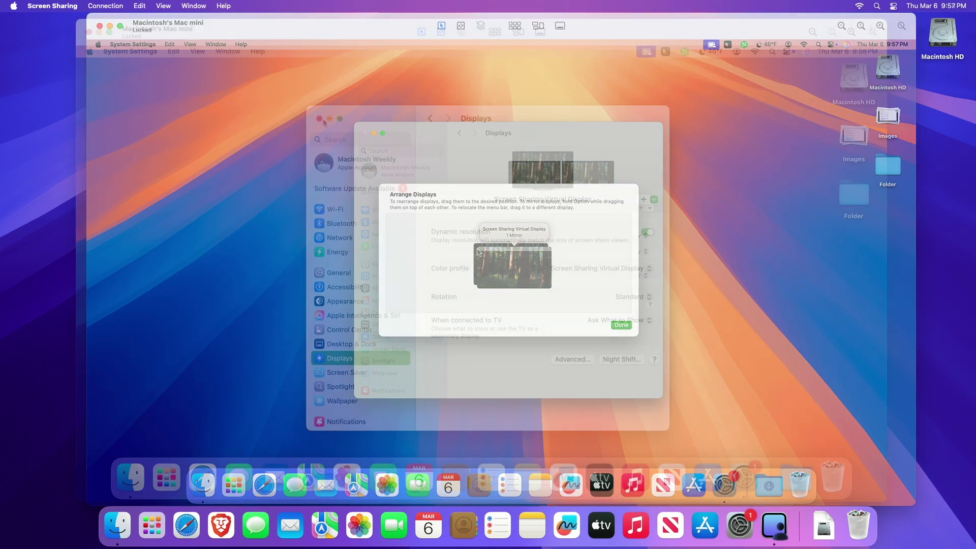
click(319, 119)
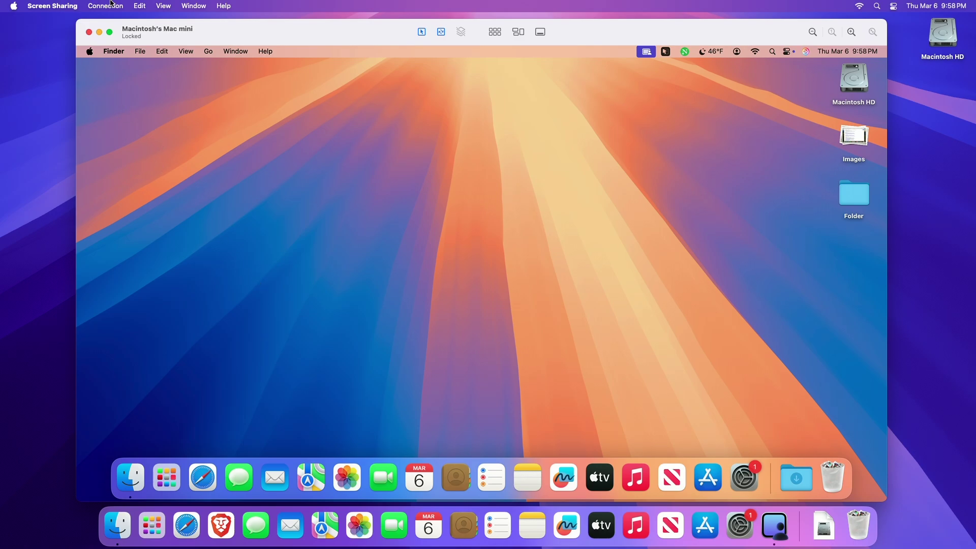
In Screen Sharing Settings, select Show full size and keep Full quality display
click(71, 6)
click(60, 36)
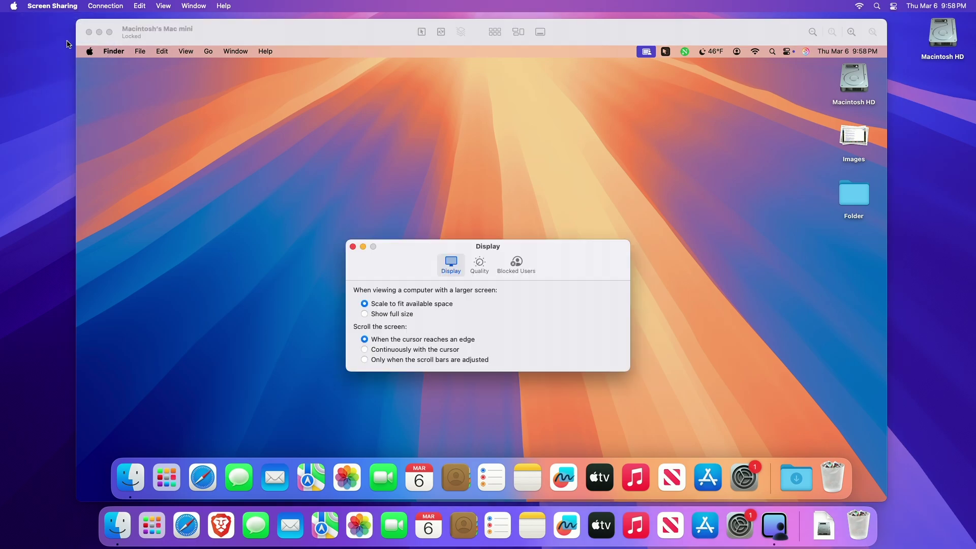
click(397, 315)
click(479, 265)
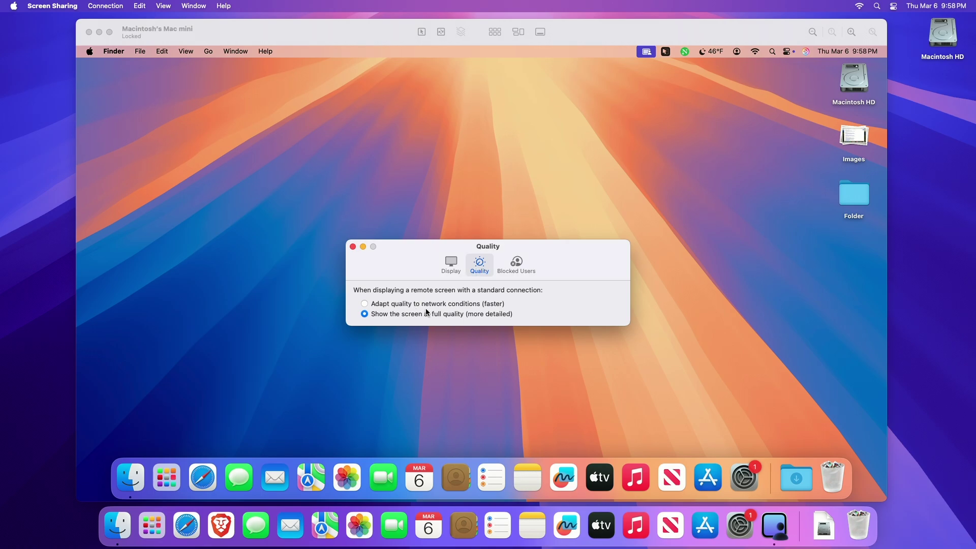
click(453, 304)
click(435, 314)
In Blocked Users, keep allowing sharing requests from Everyone
click(518, 266)
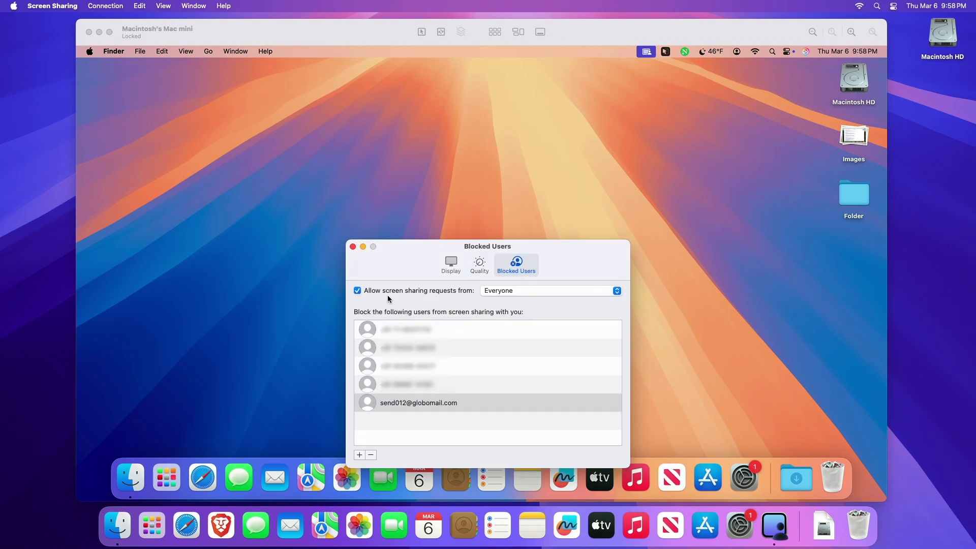
click(510, 291)
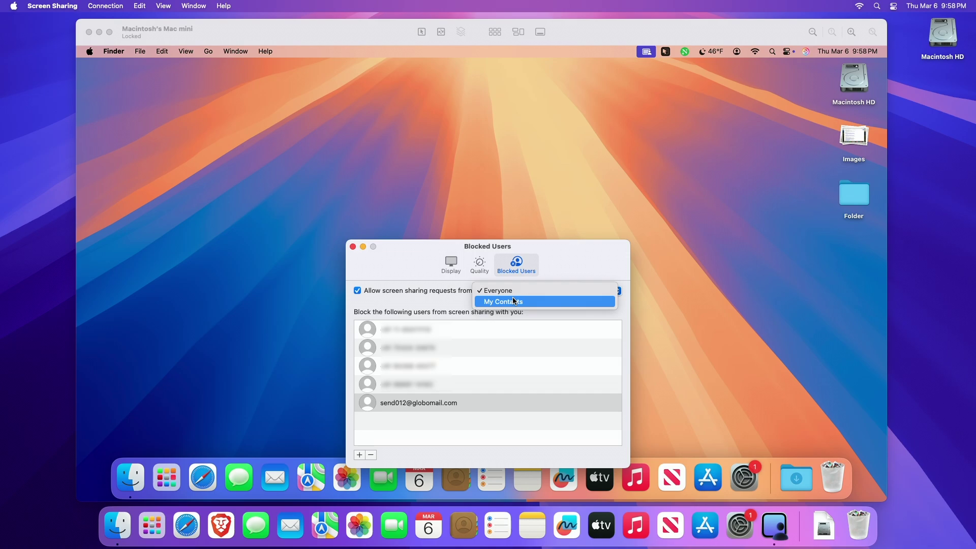
click(486, 291)
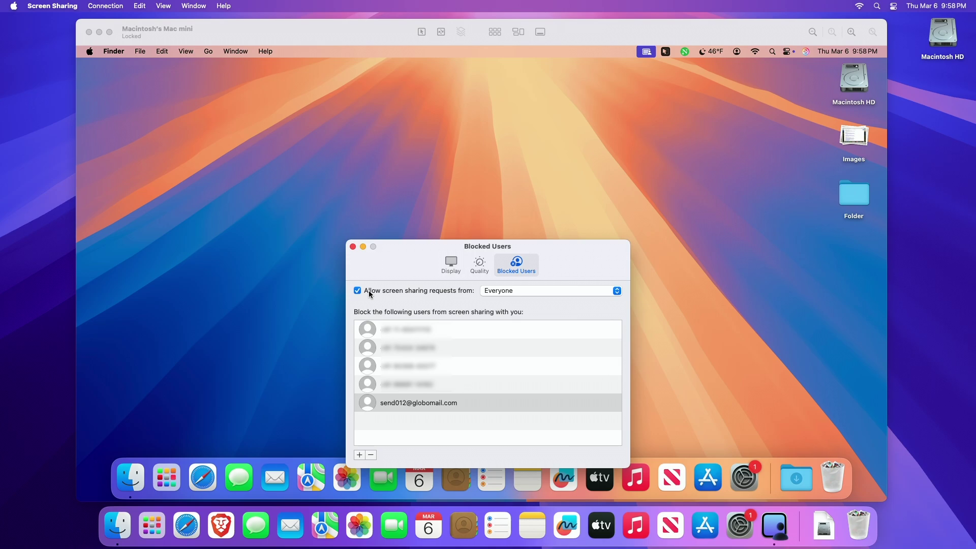
Close the Settings window and add a folder named 'Folder' to the local desktop
click(353, 247)
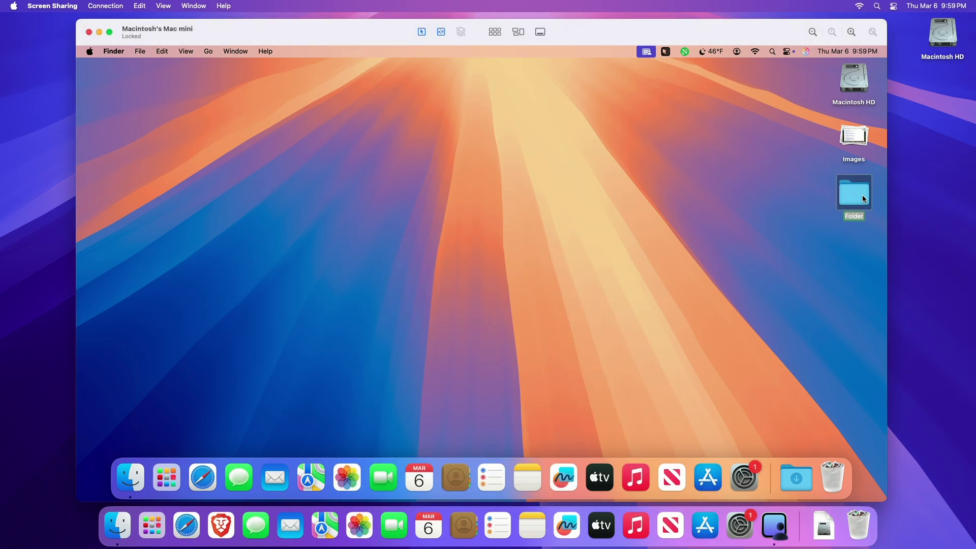
key(super+z)
right_click(931, 169)
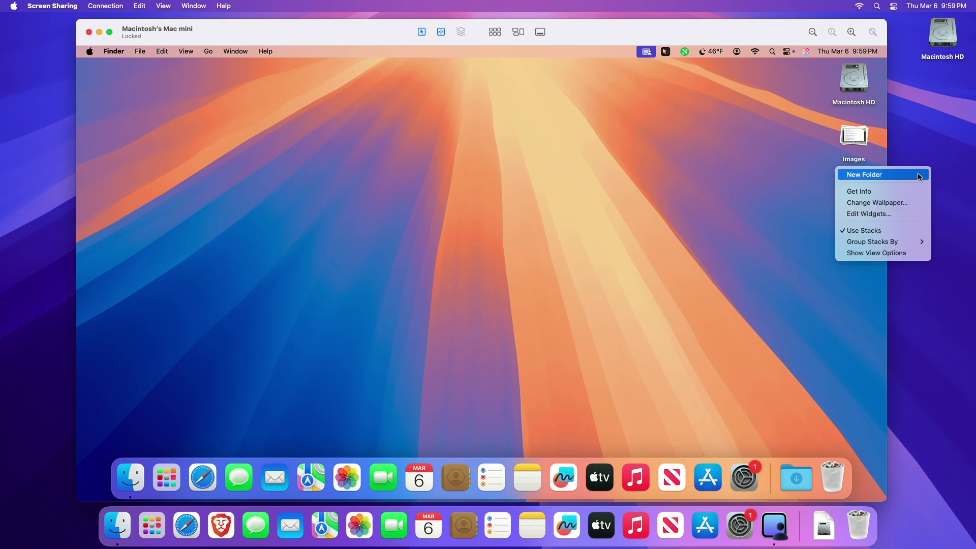
click(887, 174)
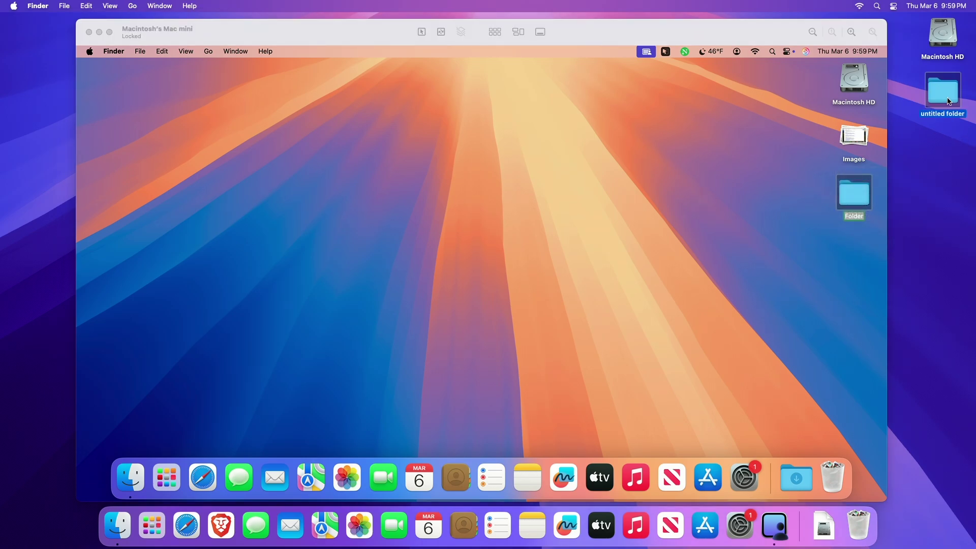
text(Folder)
key(Return)
Copy the Mac mini's Images item and Folder onto the local desktop
click(644, 217)
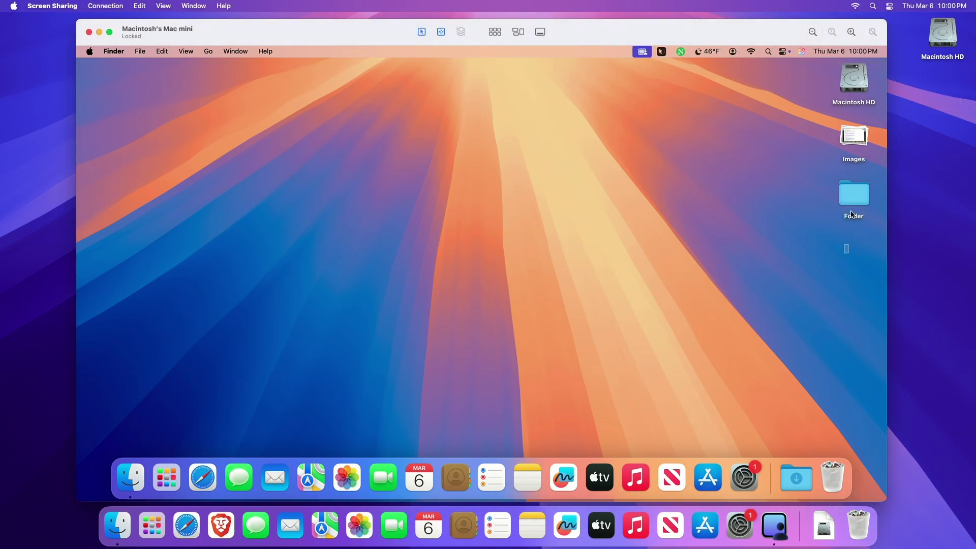
drag(852, 214, 846, 120)
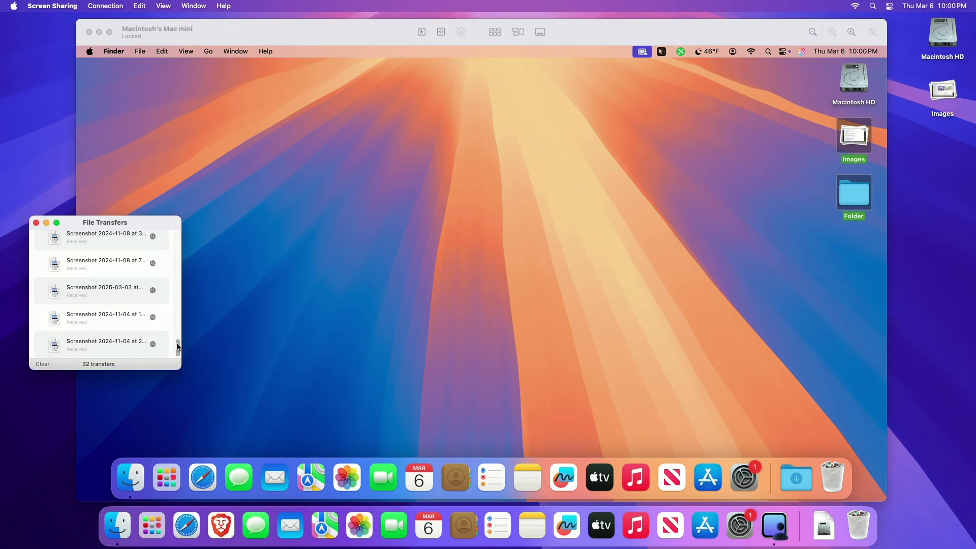
mouse_move(178, 347)
mouse_down()
mouse_move(179, 234)
mouse_move(178, 349)
mouse_up()
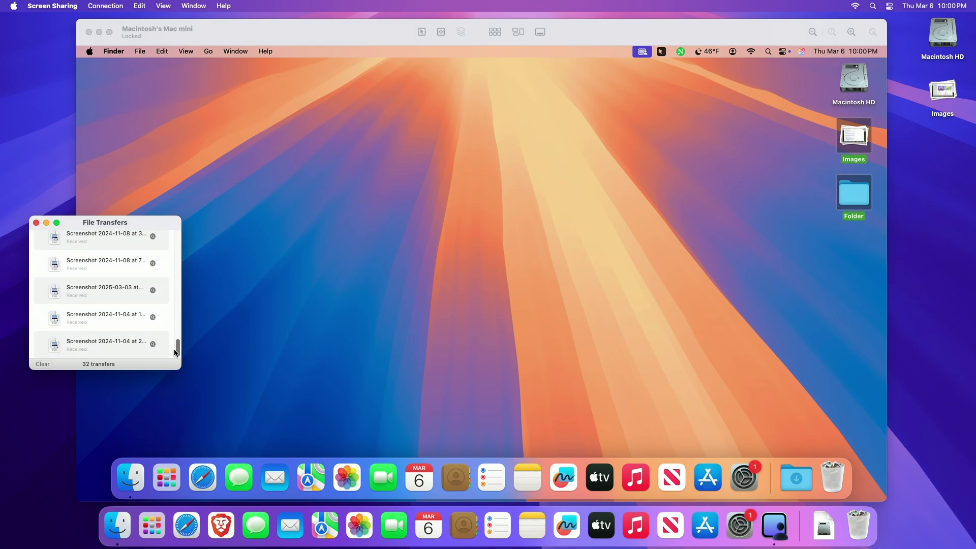
click(37, 223)
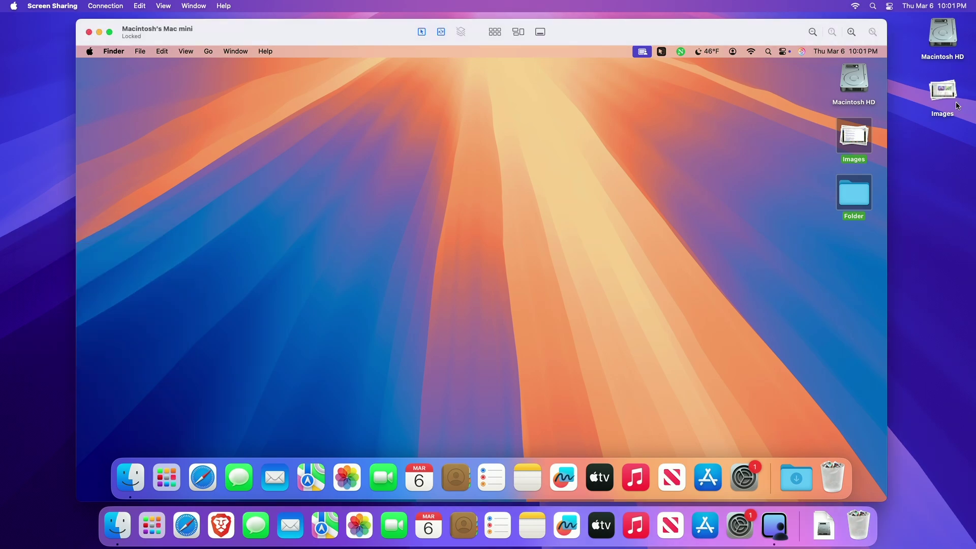
drag(860, 192, 942, 153)
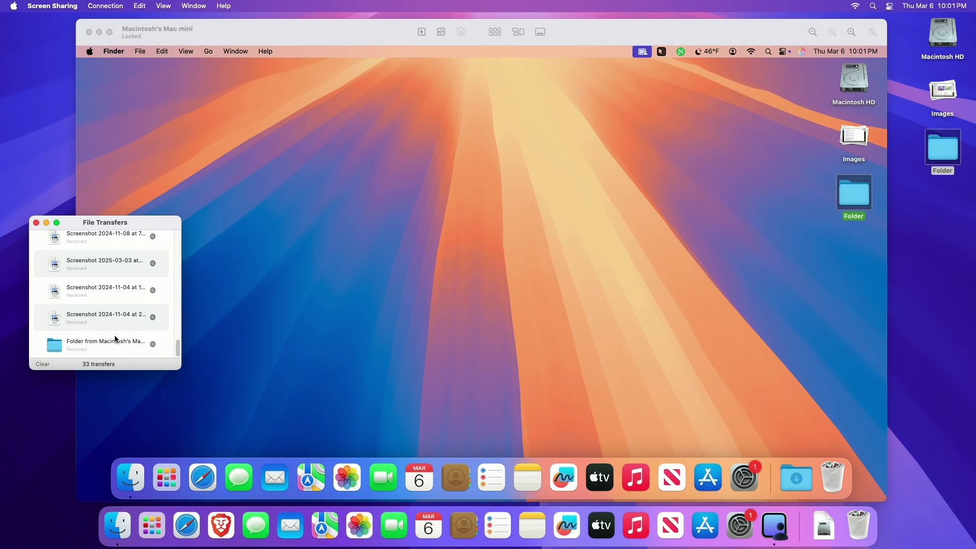
Clear the file transfer history and close the empty File Transfers window
click(43, 364)
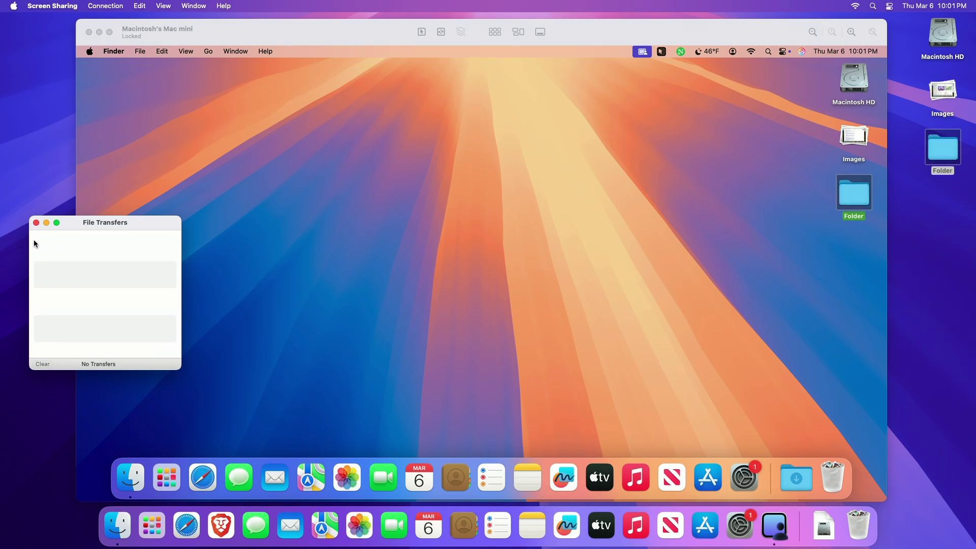
click(36, 223)
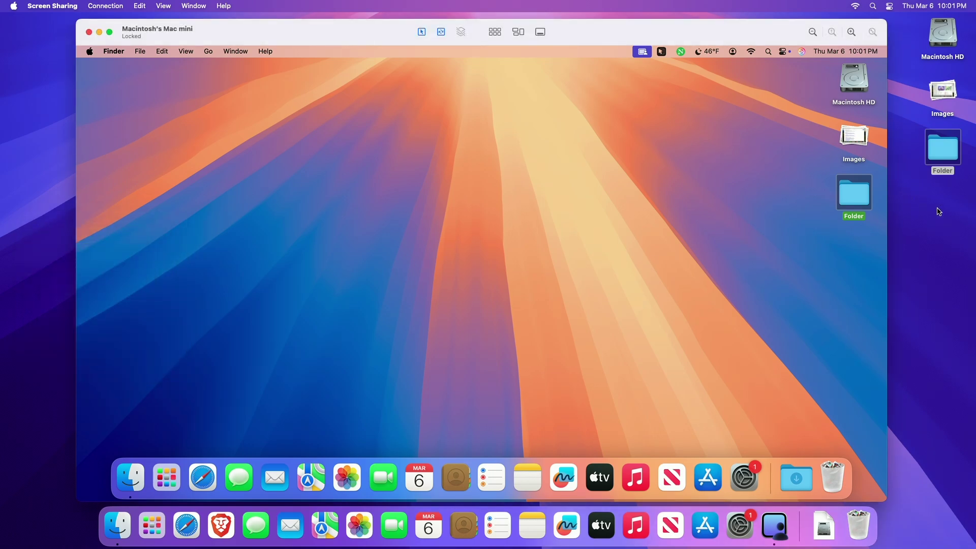